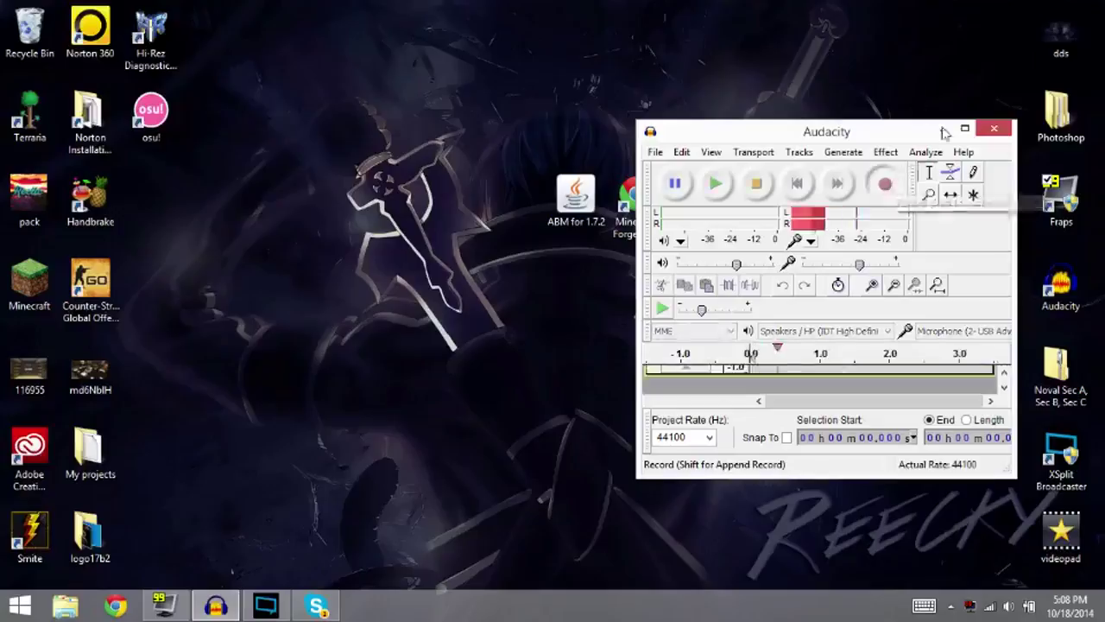
- Open the Minecraft Forge Downloads page from the desktop shortcut, look through the promoted builds for each Minecraft version, and close it
{"action": "left_click", "coordinate": [945, 131]}
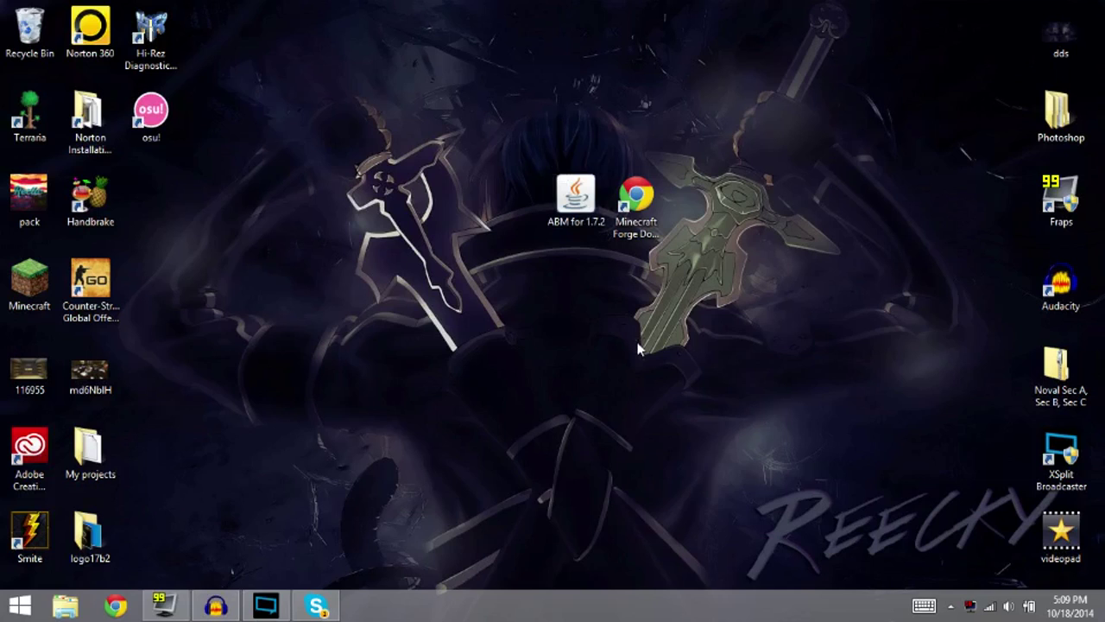
{"action": "double_click", "coordinate": [643, 222]}
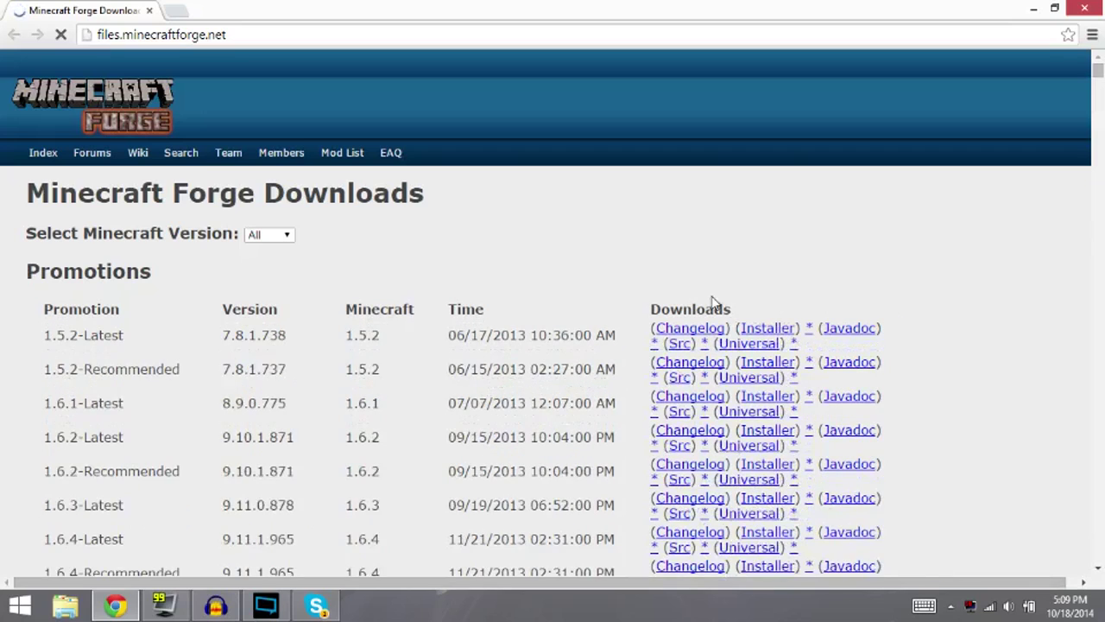
{"action": "scroll", "coordinate": [552, 372], "scroll_direction": "down", "scroll_amount": 2}
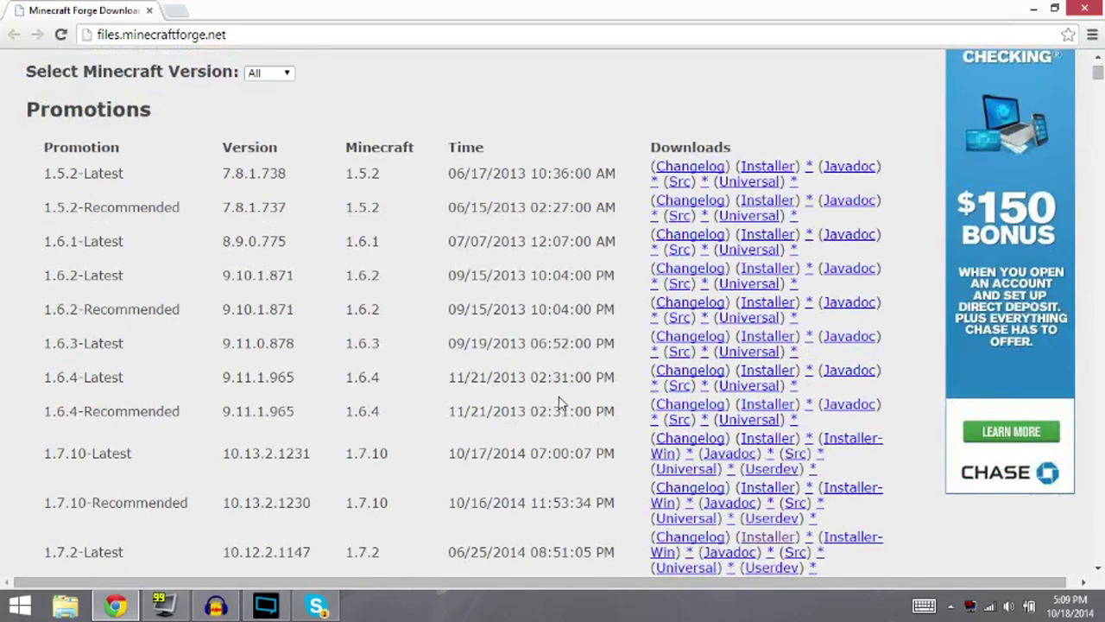
{"action": "scroll", "coordinate": [673, 445], "scroll_direction": "down", "scroll_amount": 1}
{"action": "scroll", "coordinate": [437, 442], "scroll_direction": "down", "scroll_amount": 2}
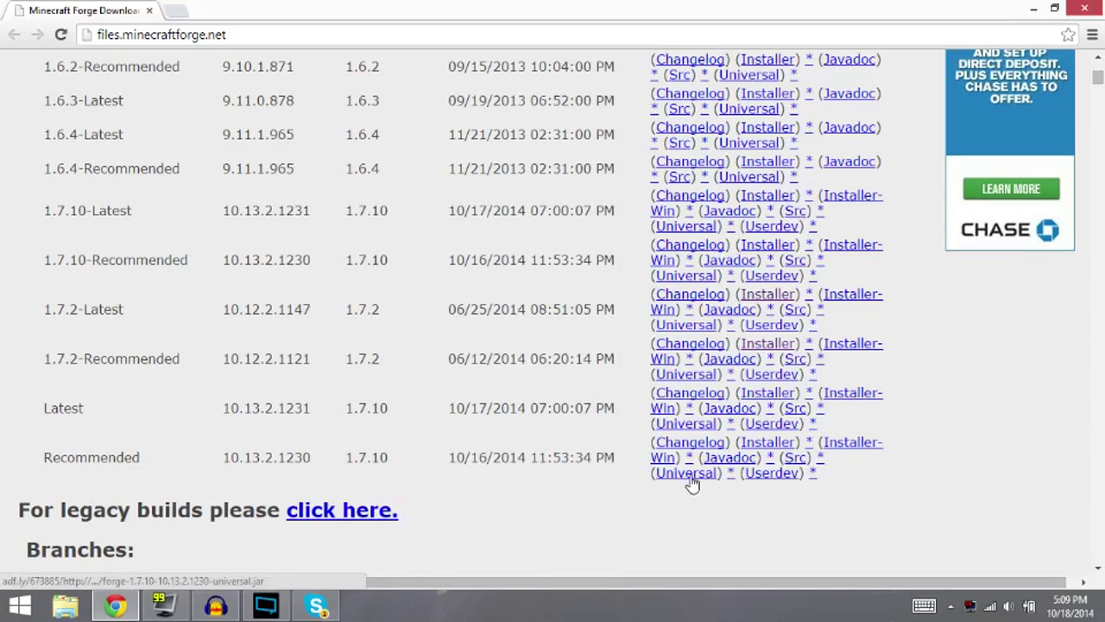
{"action": "left_click", "coordinate": [1085, 9]}
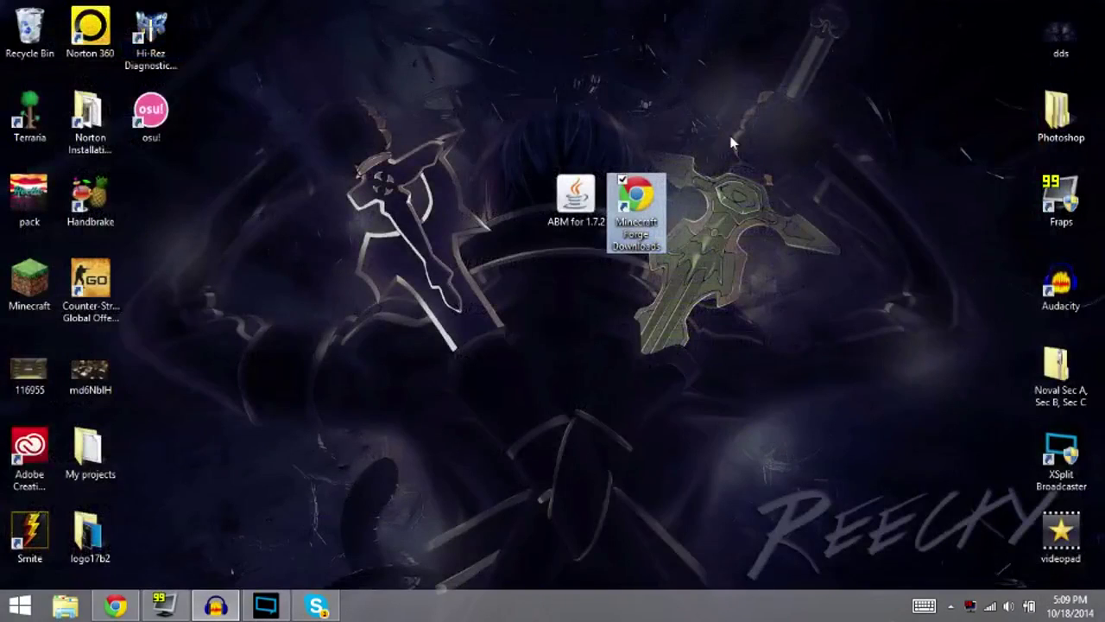
- Run the forge-1.7.10 installer from the Downloads folder
{"action": "left_click", "coordinate": [70, 609]}
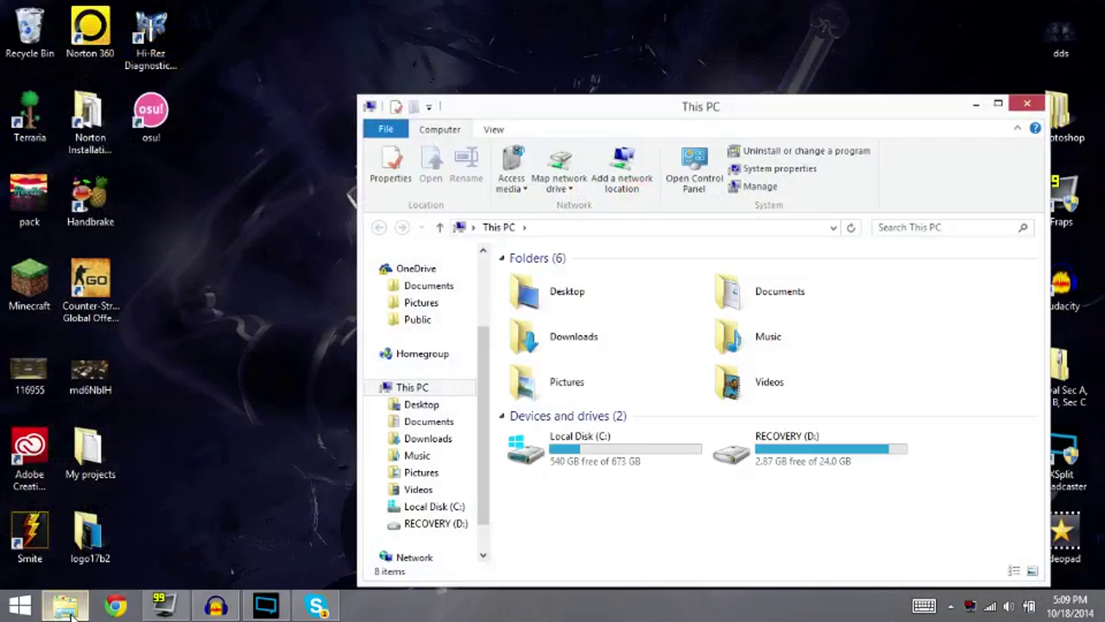
{"action": "double_click", "coordinate": [615, 331]}
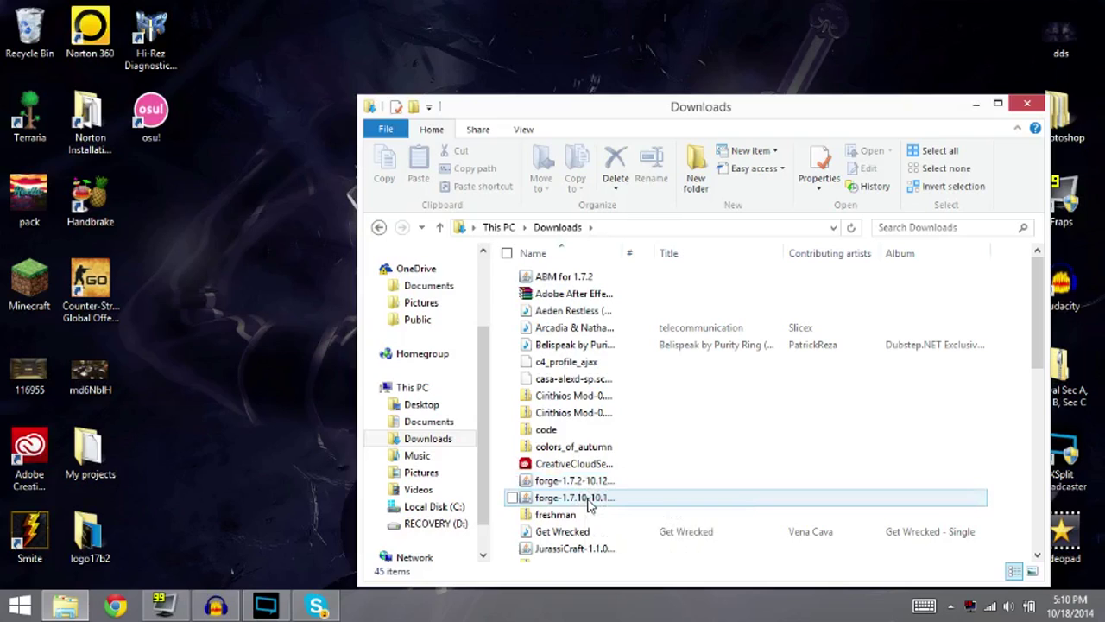
{"action": "double_click", "coordinate": [590, 502]}
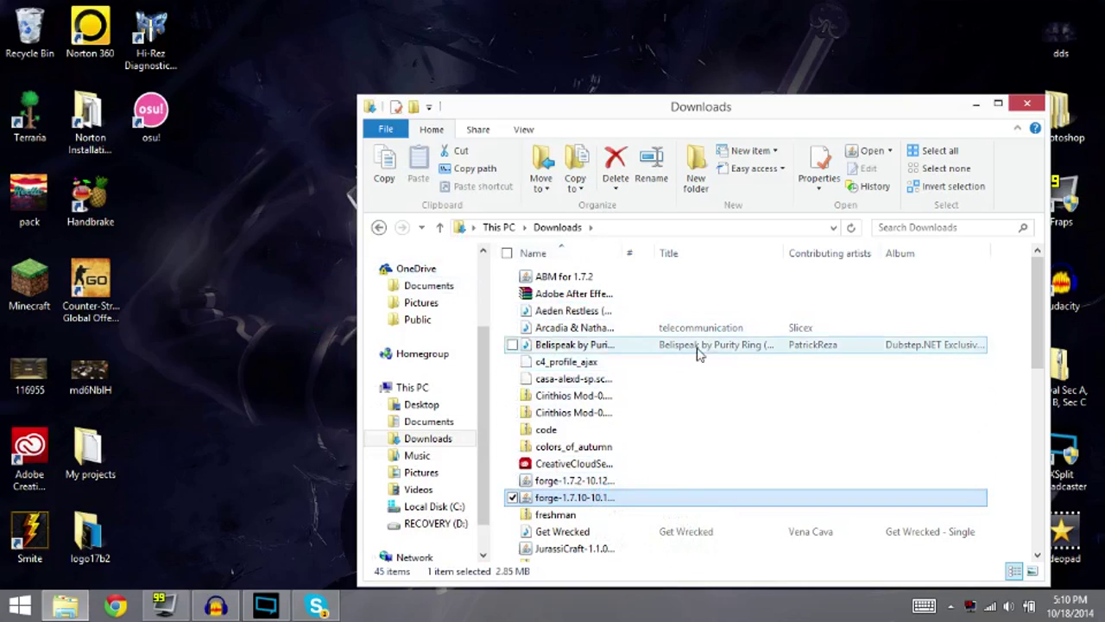
{"action": "left_click", "coordinate": [977, 104]}
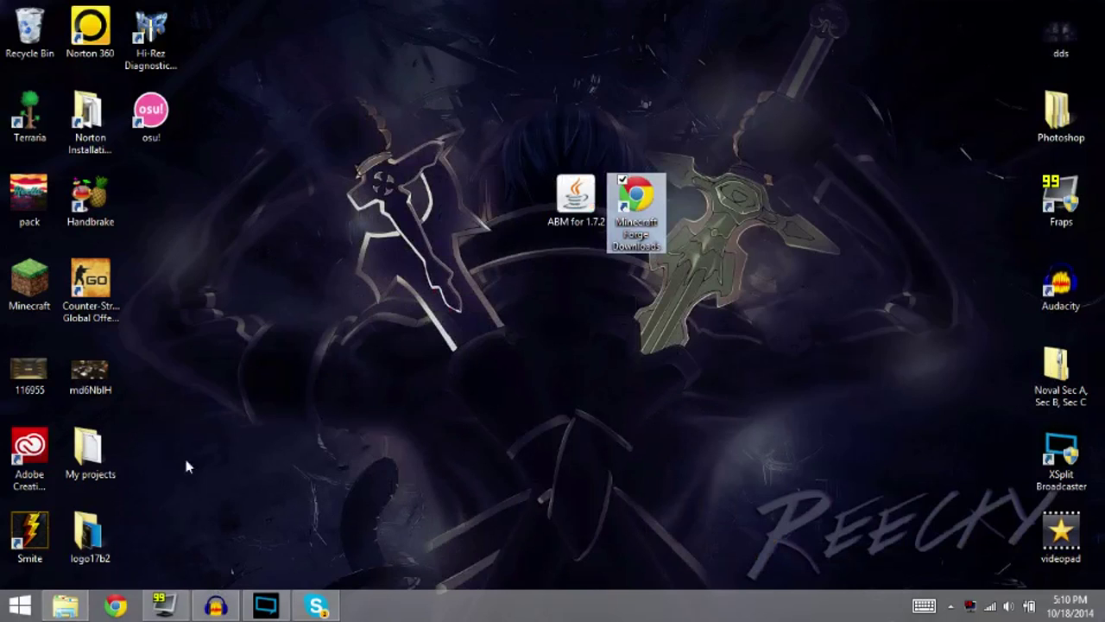
{"action": "left_click", "coordinate": [65, 605]}
{"action": "double_click", "coordinate": [552, 499]}
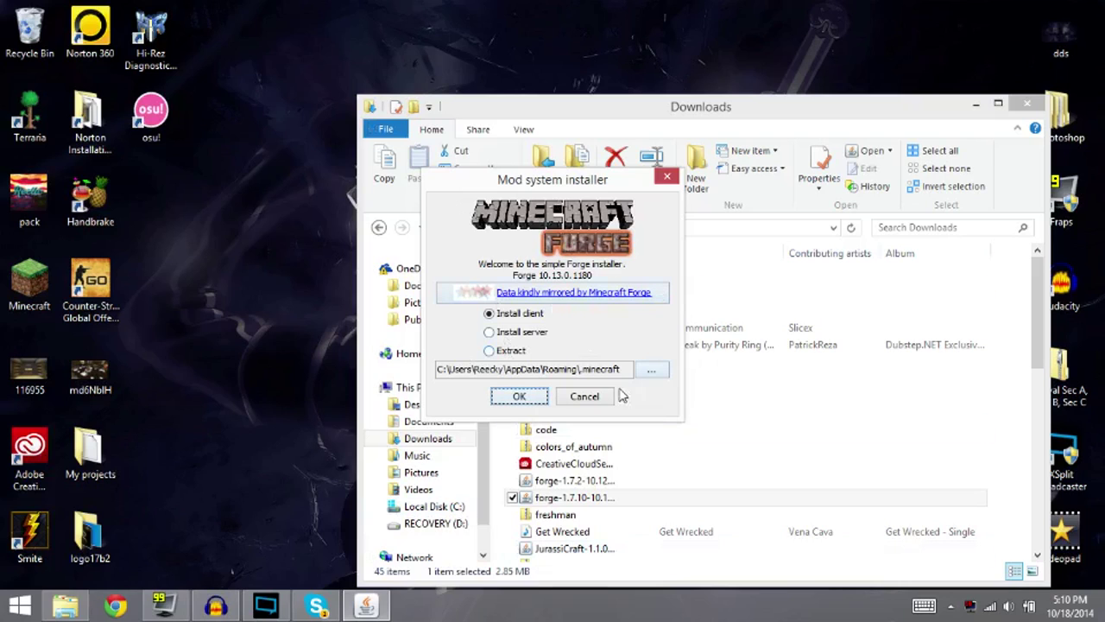
- Install the Forge client into the default .minecraft folder, then dismiss the installer and close the Downloads window
{"action": "left_click", "coordinate": [518, 397]}
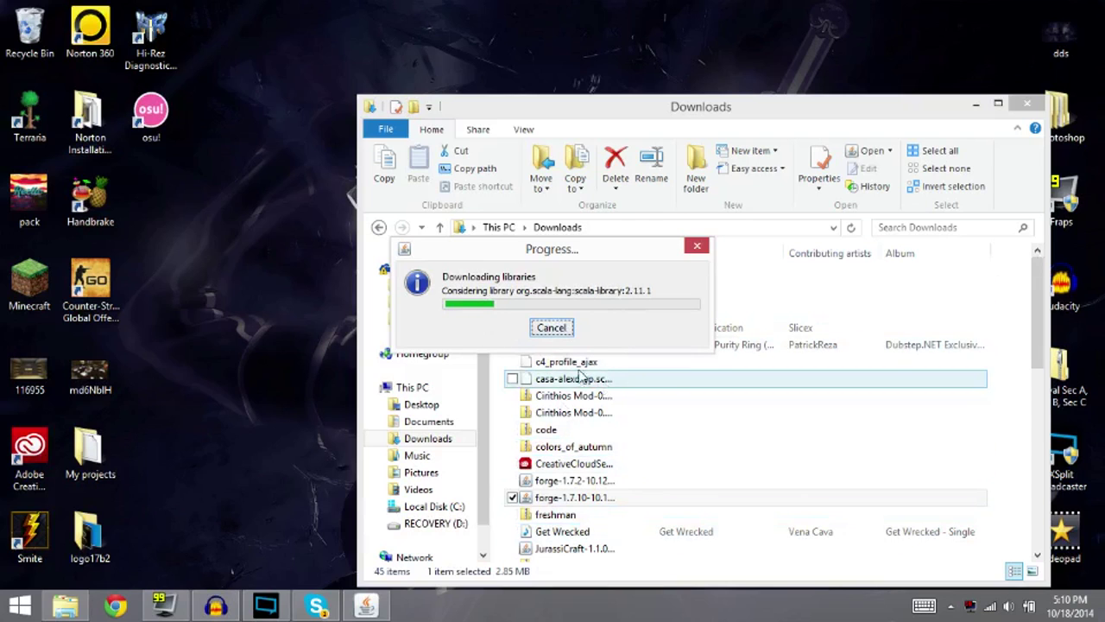
{"action": "left_click", "coordinate": [557, 328]}
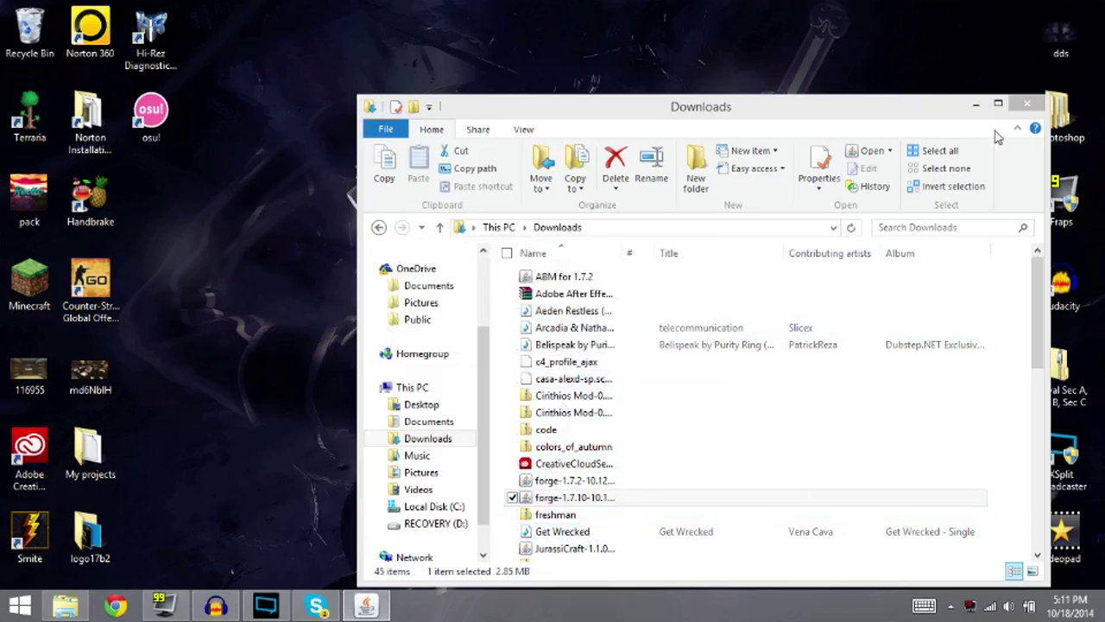
{"action": "left_click", "coordinate": [1026, 104]}
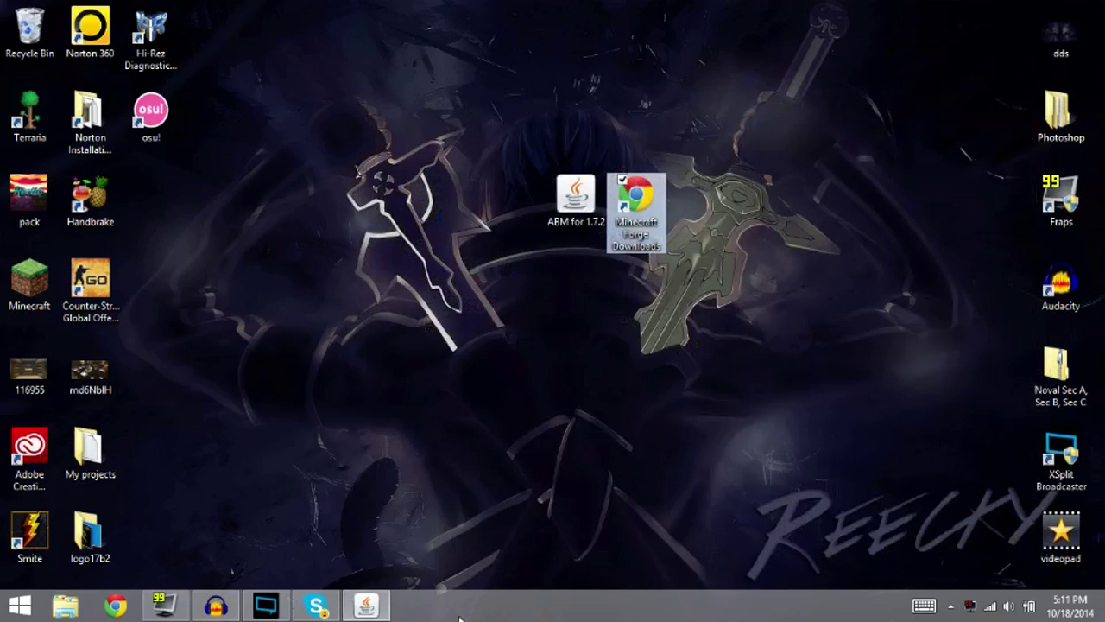
{"action": "left_click", "coordinate": [556, 318]}
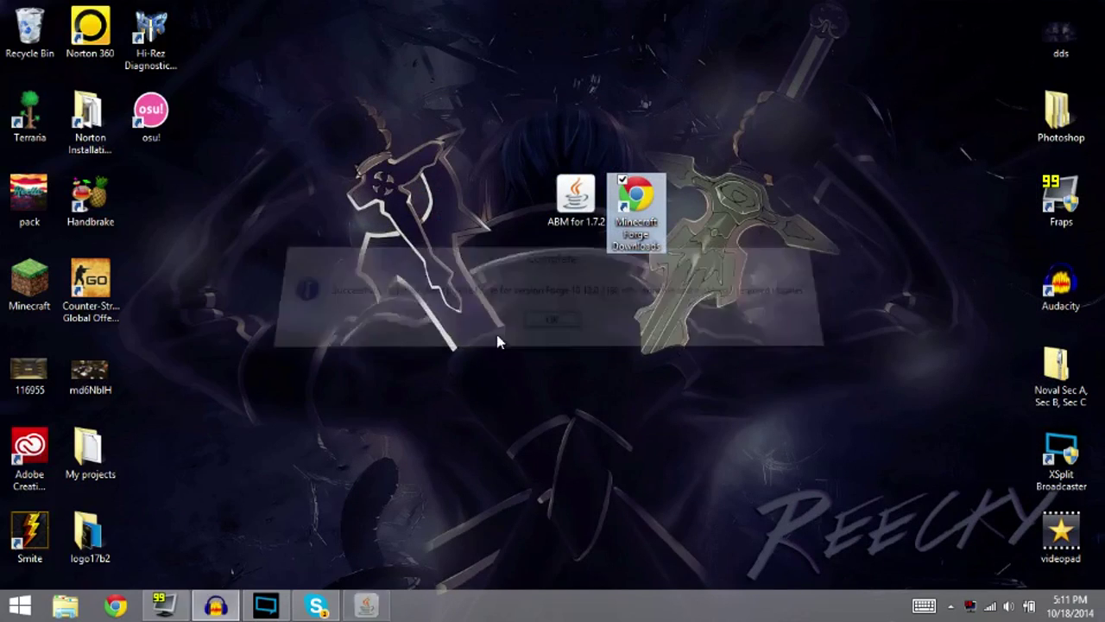
{"action": "left_click", "coordinate": [606, 374]}
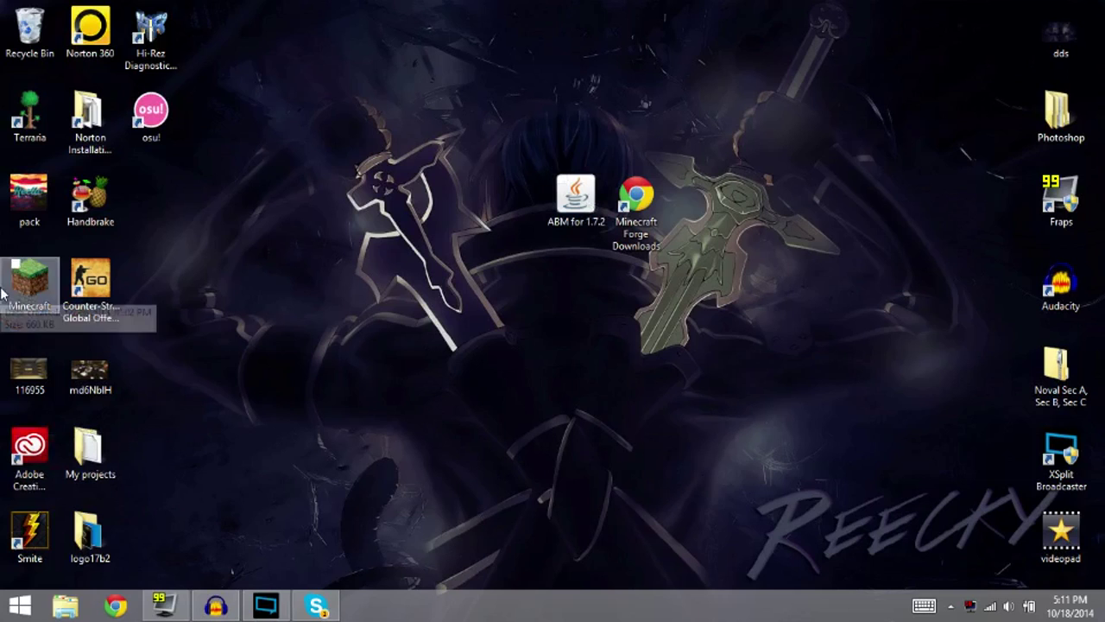
- Open the .minecraft game directory from the launcher's Forge profile settings, keep that folder minimized, and close the launcher
{"action": "double_click", "coordinate": [36, 298]}
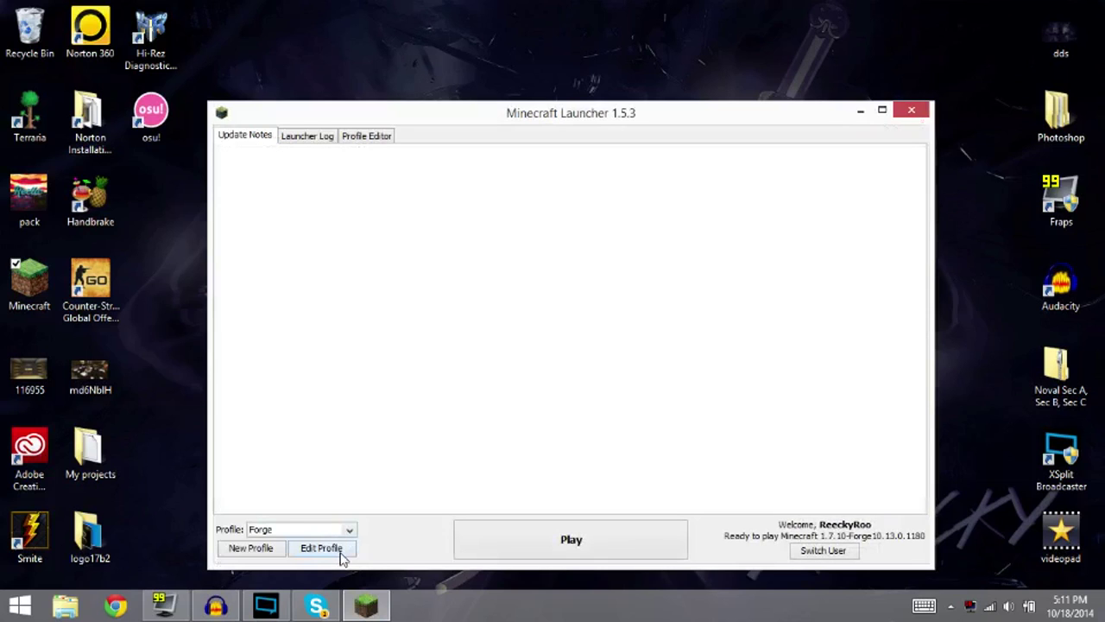
{"action": "left_click", "coordinate": [339, 554]}
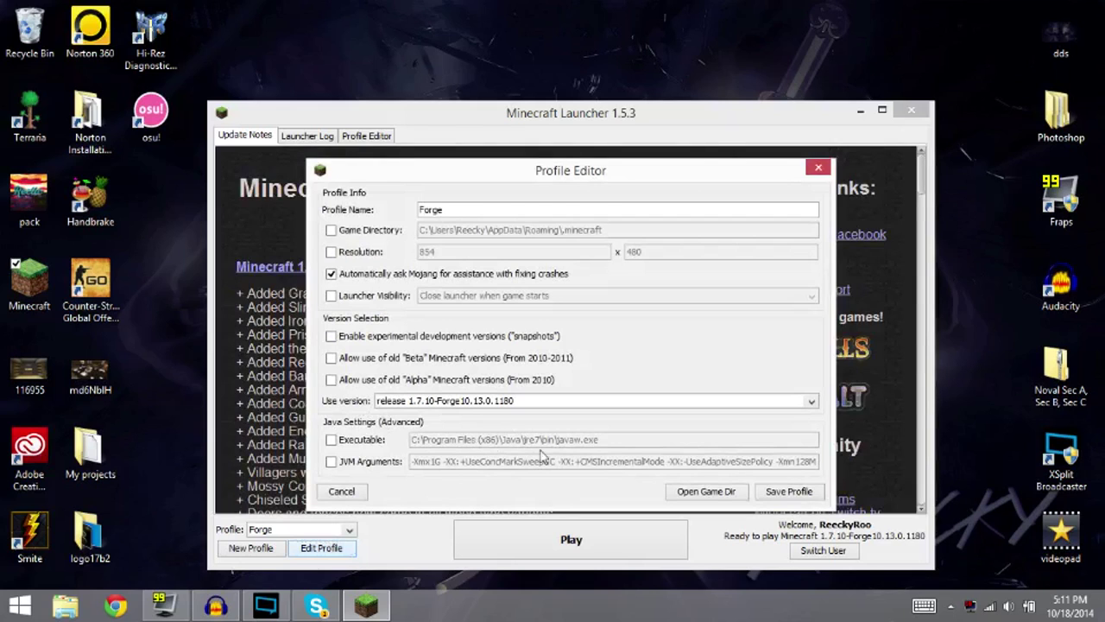
{"action": "left_click", "coordinate": [704, 491]}
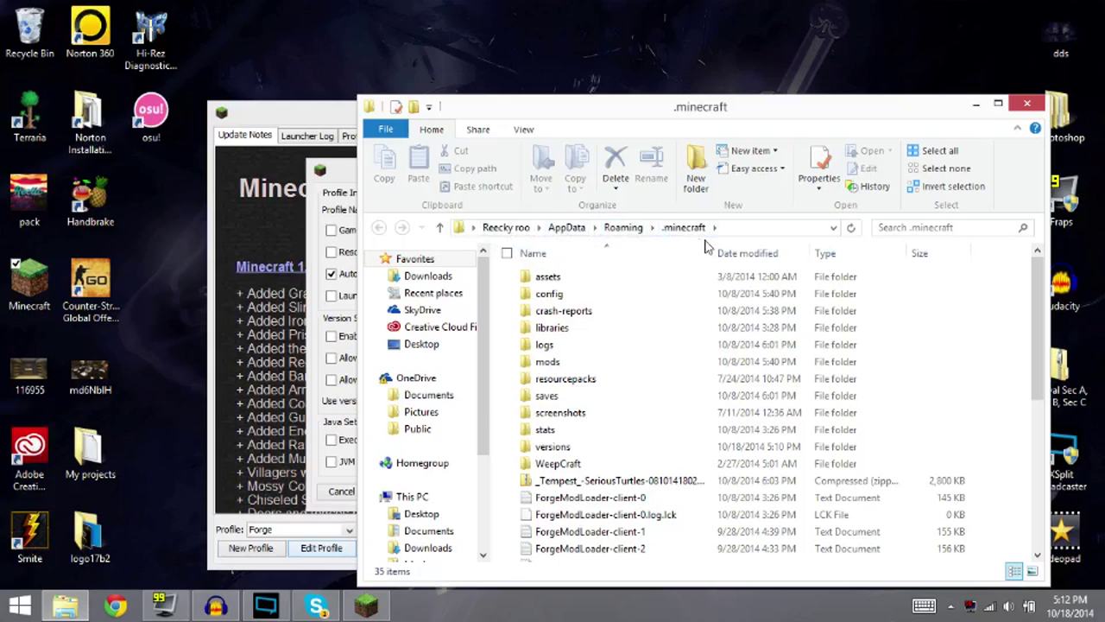
{"action": "left_click", "coordinate": [976, 104]}
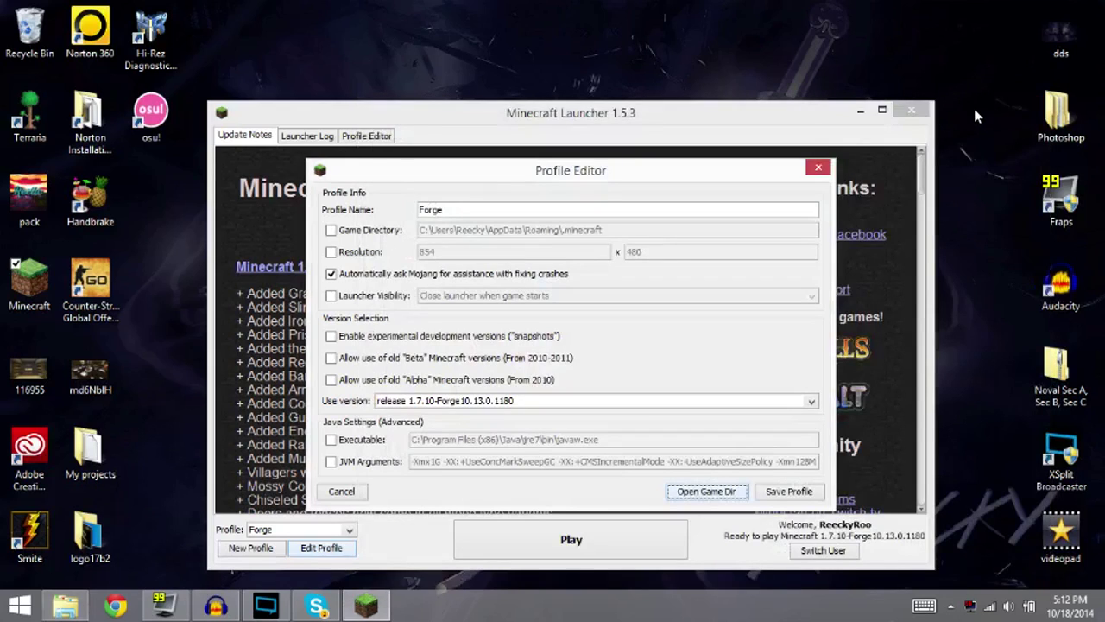
{"action": "left_click", "coordinate": [819, 168]}
{"action": "left_click", "coordinate": [911, 111]}
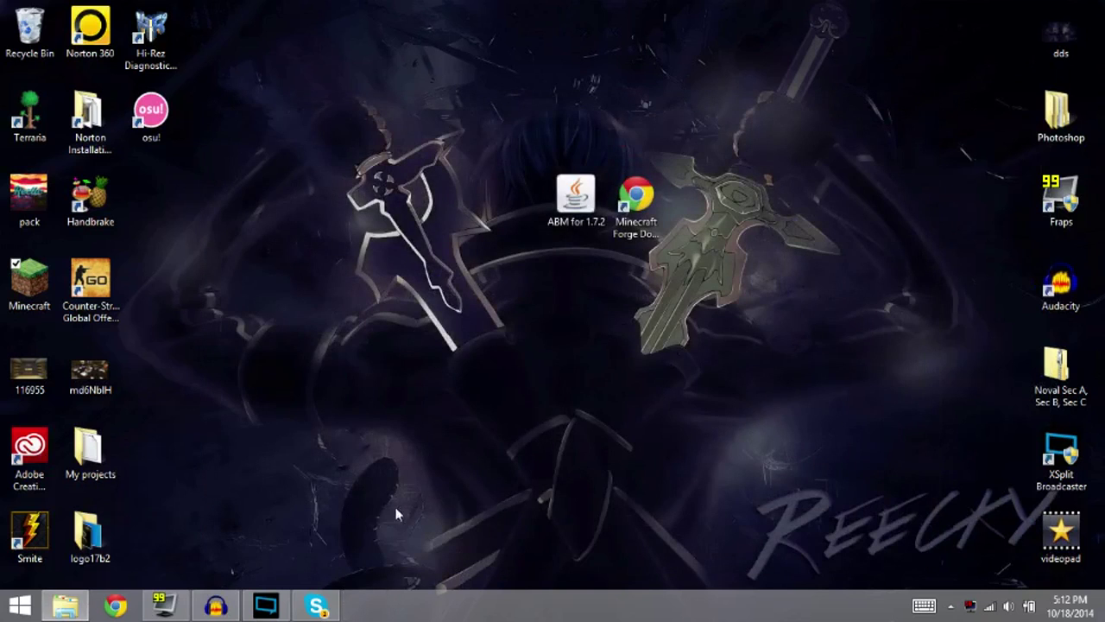
- Move the ABM for 1.7.2 file from the desktop into the mods folder of .minecraft, check the folder and close it
{"action": "left_click", "coordinate": [65, 604]}
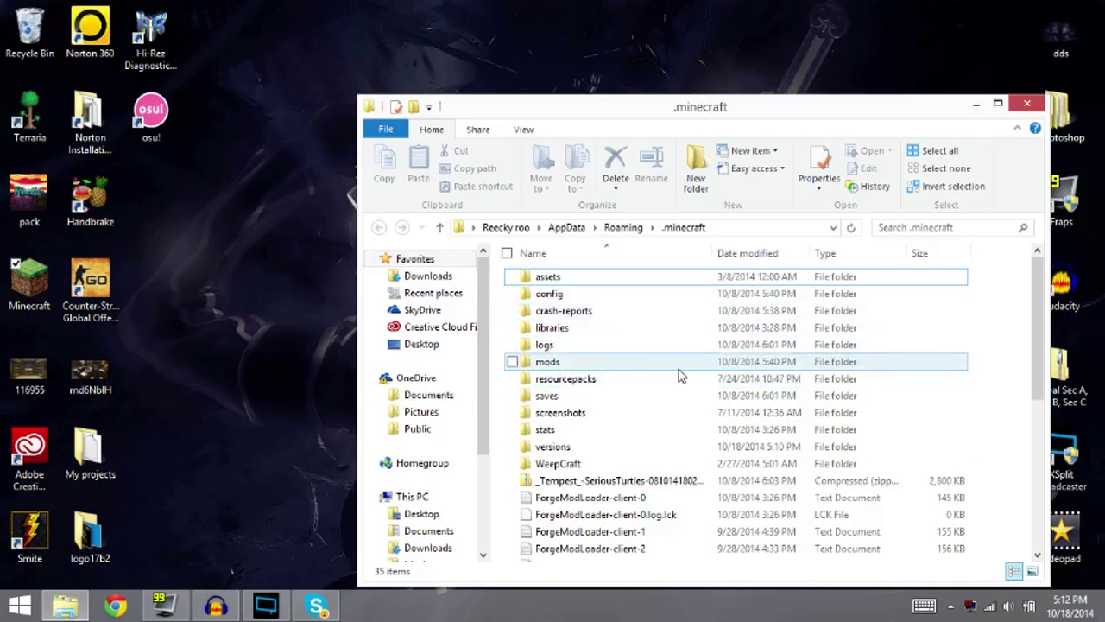
{"action": "left_click", "coordinate": [976, 103]}
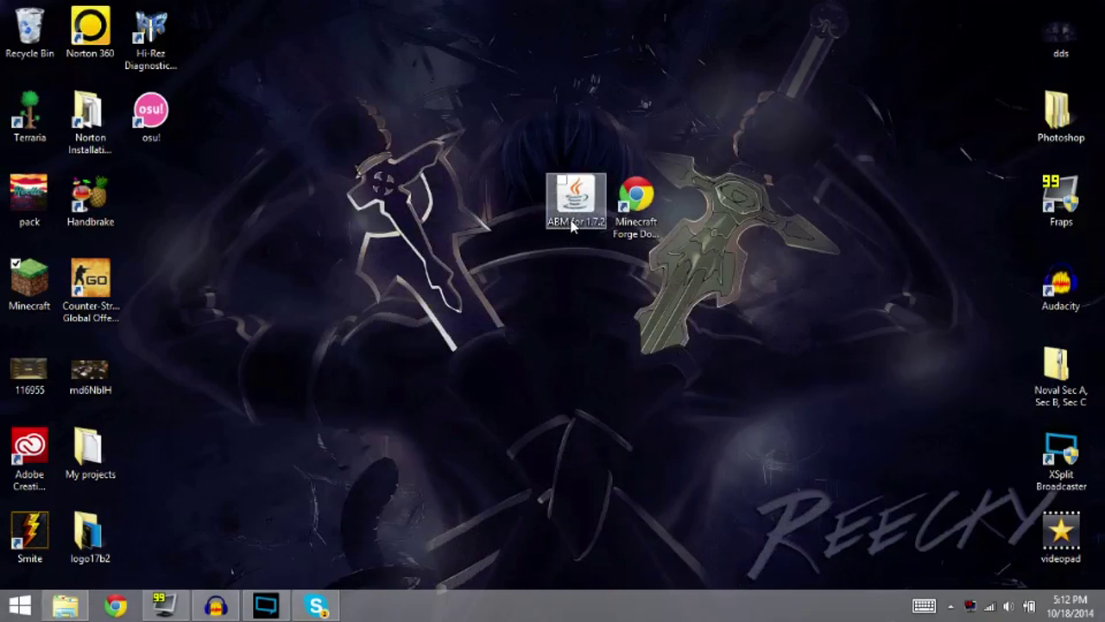
{"action": "left_click_drag", "start_coordinate": [570, 226], "coordinate": [602, 363]}
{"action": "double_click", "coordinate": [601, 363]}
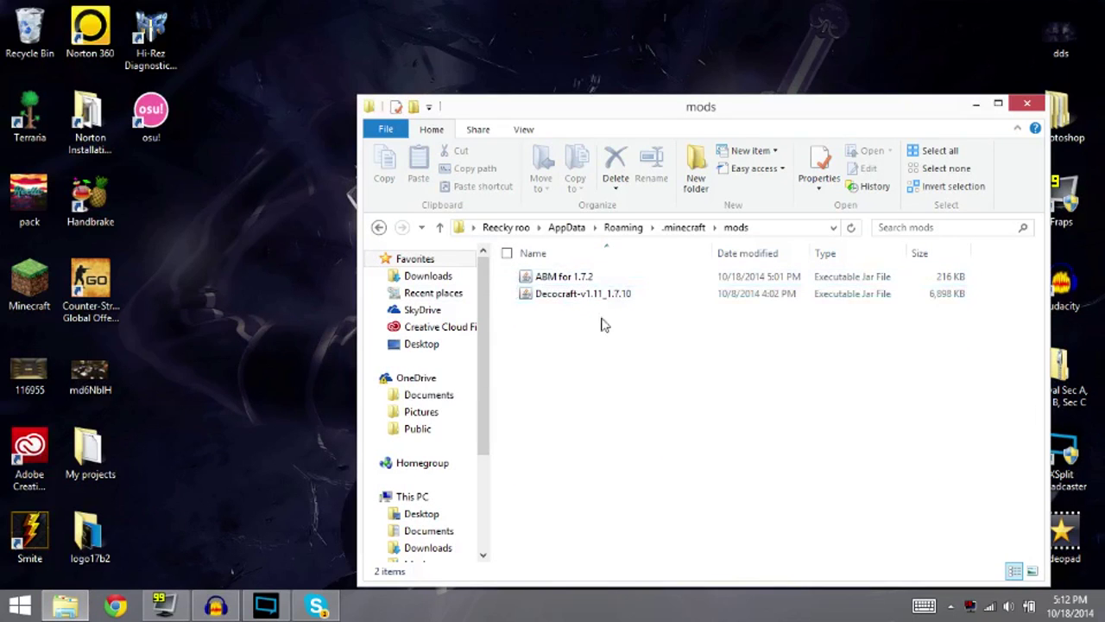
{"action": "left_click", "coordinate": [1026, 104]}
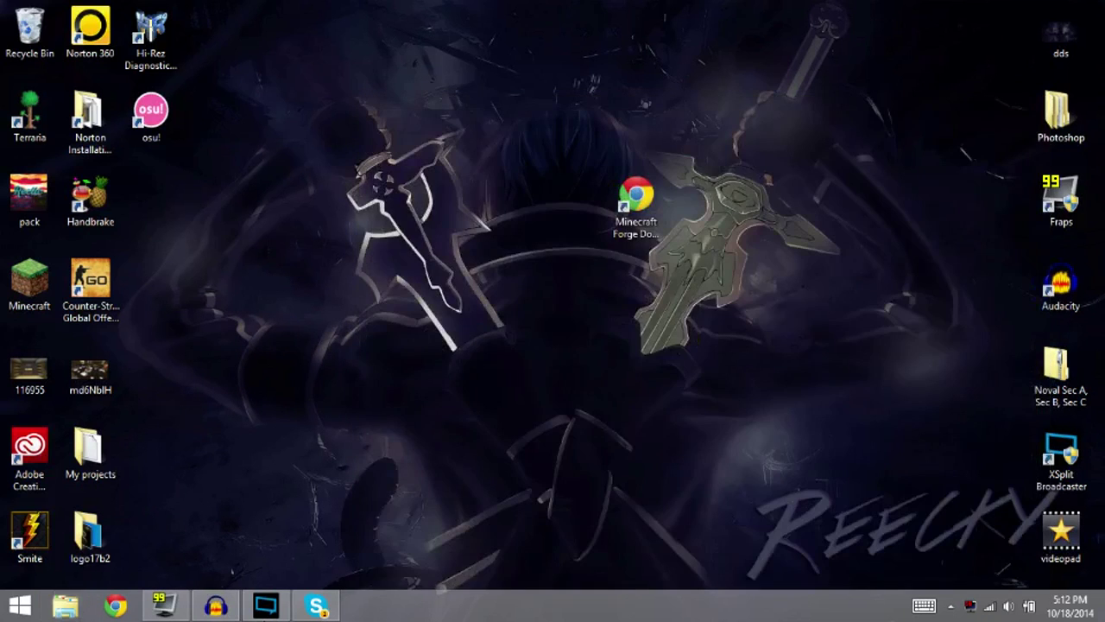
- Start the Minecraft launcher and play the game with the Forge profile
{"action": "double_click", "coordinate": [29, 281]}
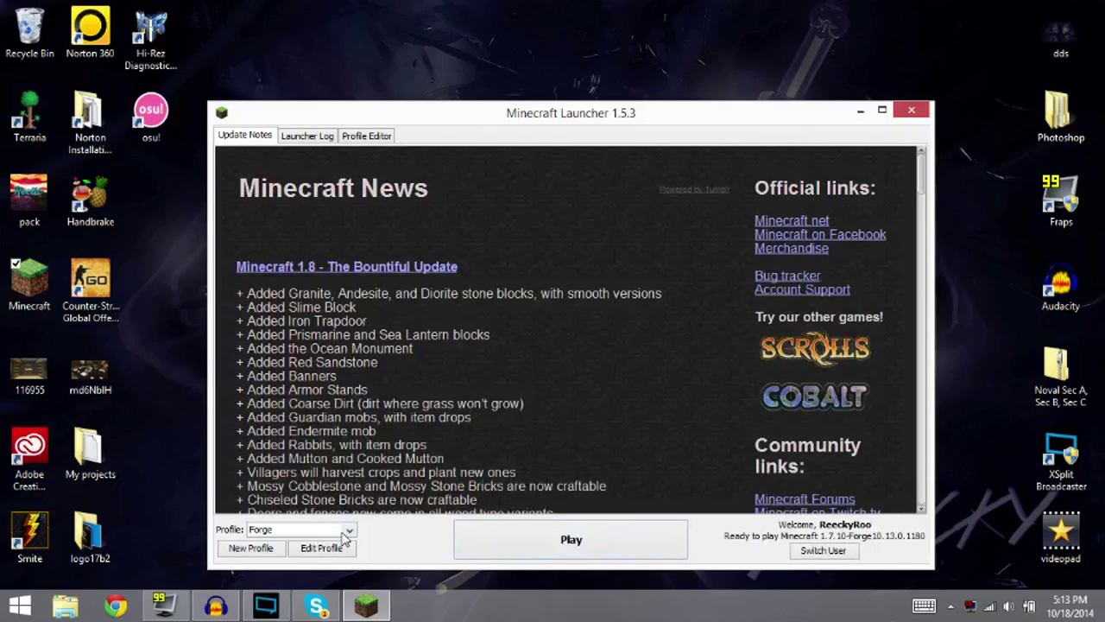
{"action": "left_click", "coordinate": [617, 550]}
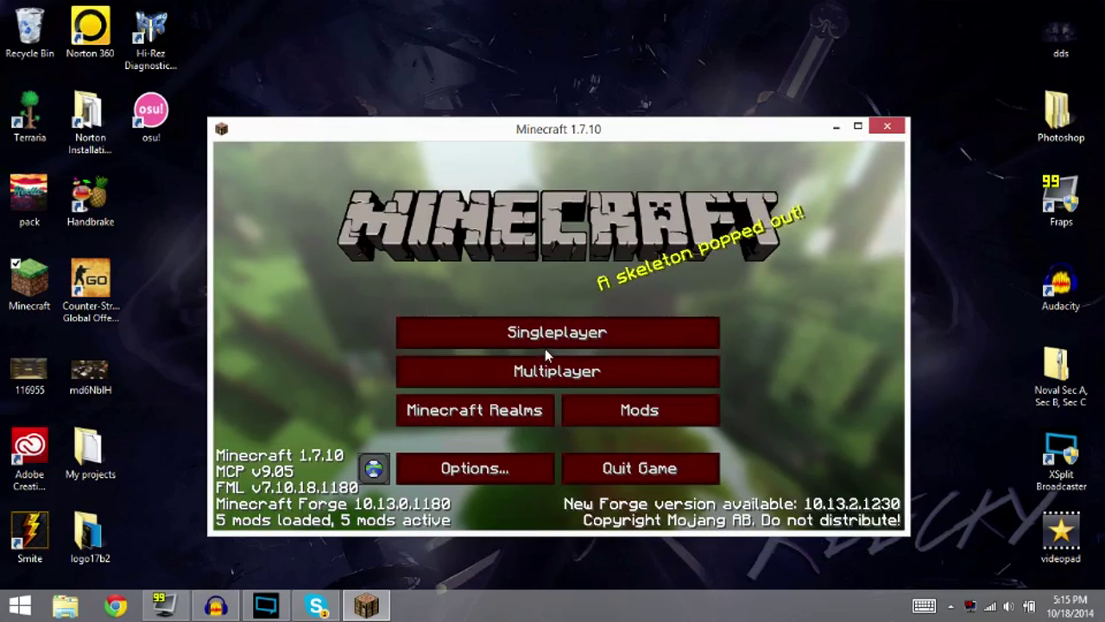
- Check the game's mod list for the Anime Battle Mod and view the singleplayer world list
{"action": "left_click", "coordinate": [622, 417]}
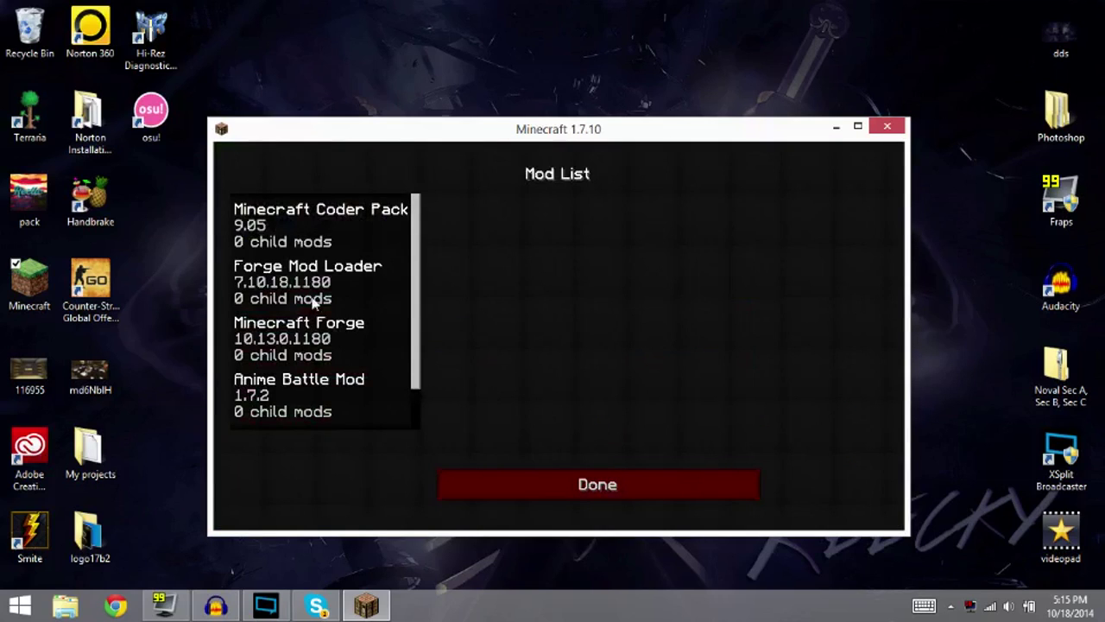
{"action": "scroll", "coordinate": [362, 270], "scroll_direction": "down", "scroll_amount": 1}
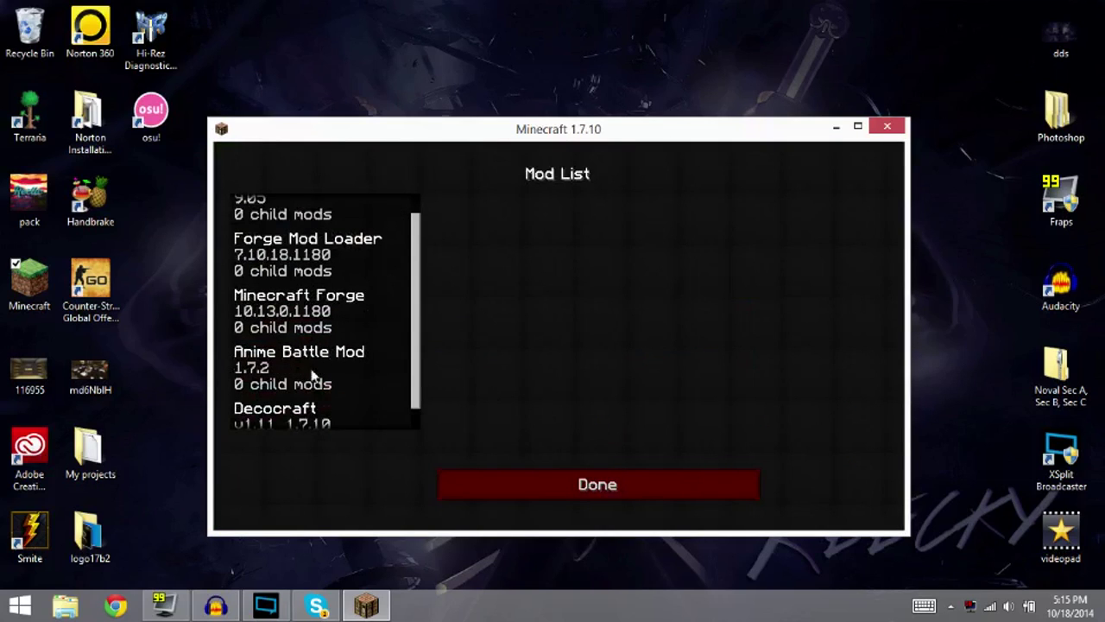
{"action": "left_click", "coordinate": [519, 497]}
{"action": "left_click", "coordinate": [521, 331]}
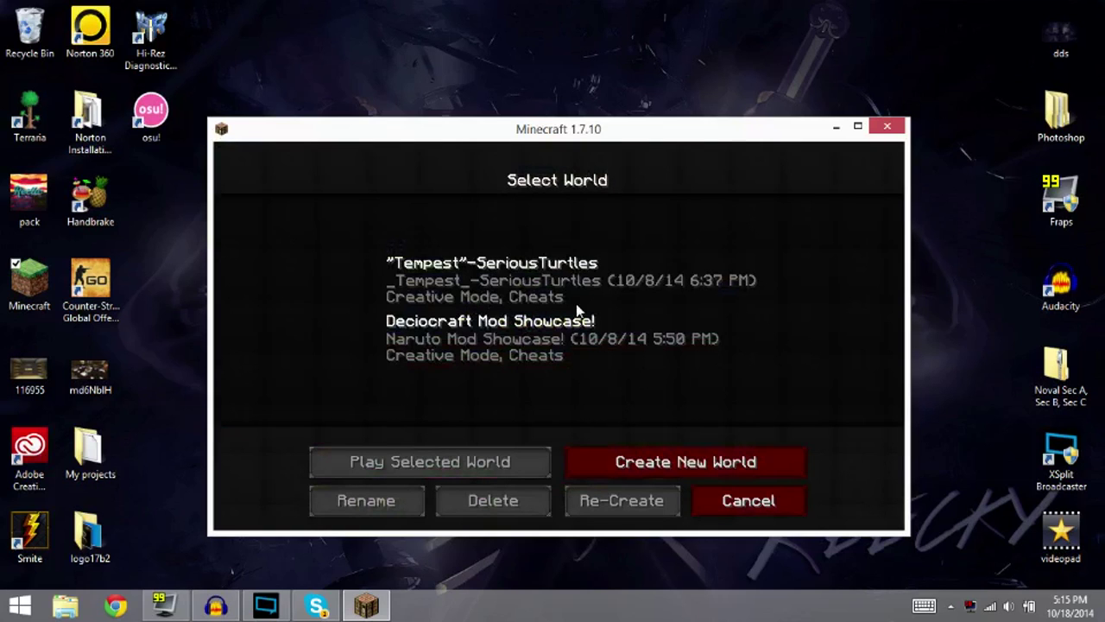
{"action": "left_click", "coordinate": [727, 497]}
{"action": "left_click", "coordinate": [613, 409]}
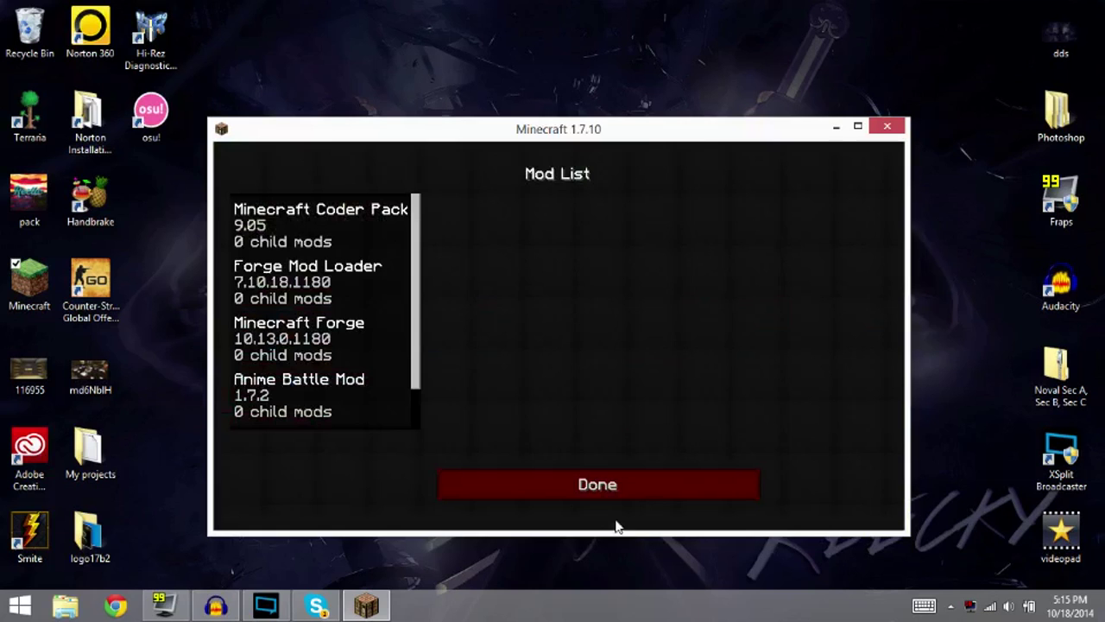
{"action": "left_click", "coordinate": [602, 488]}
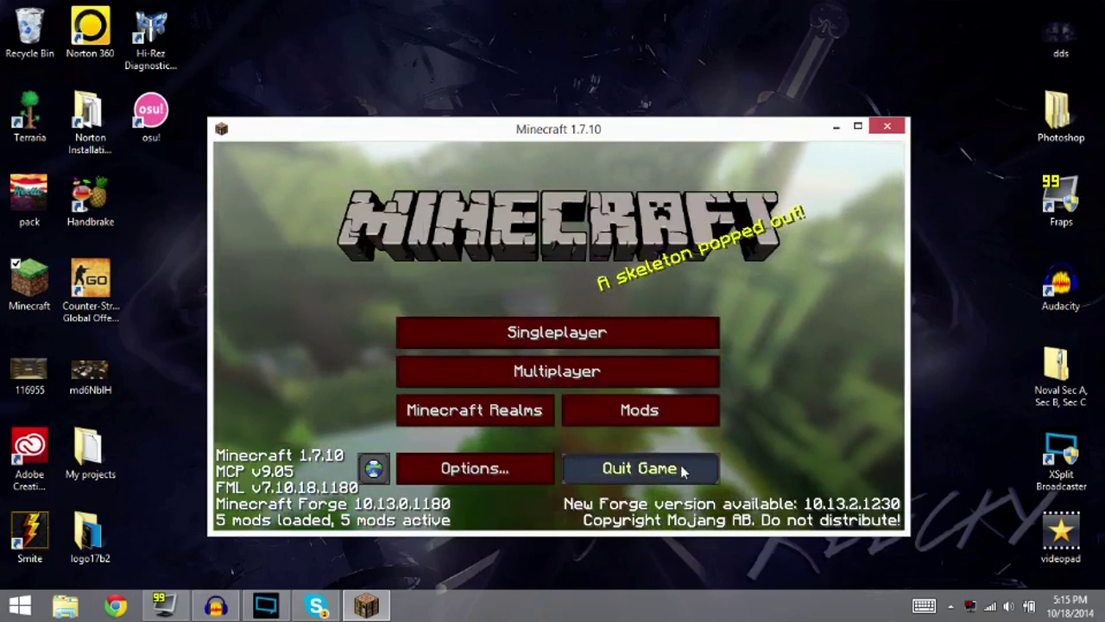
- Quit Minecraft and switch to the Audacity window
{"action": "left_click", "coordinate": [640, 467]}
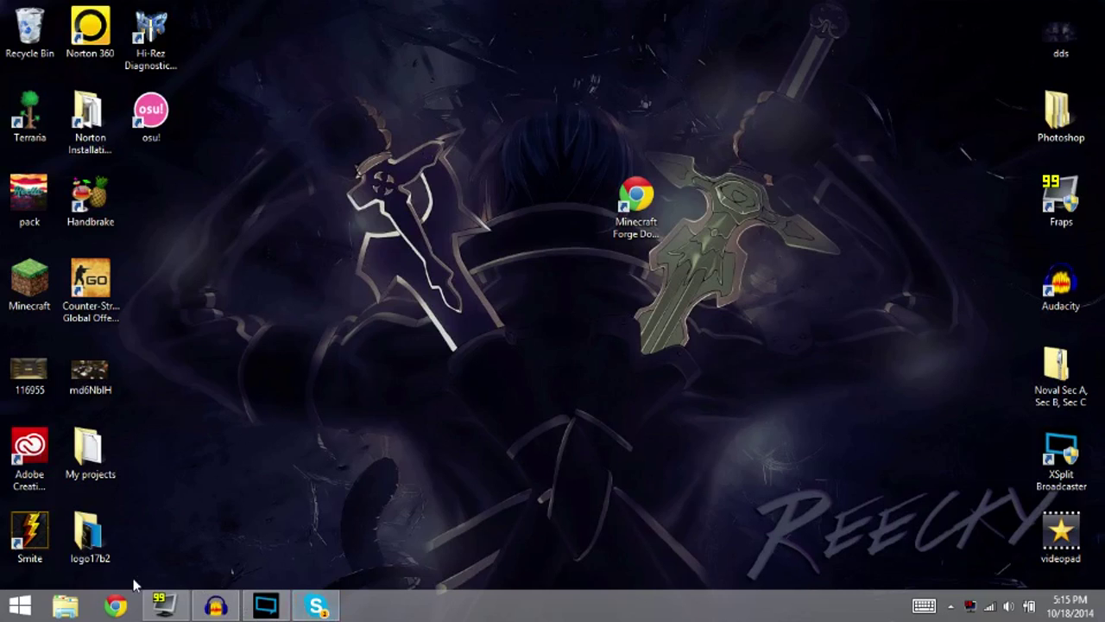
{"action": "left_click", "coordinate": [211, 610]}
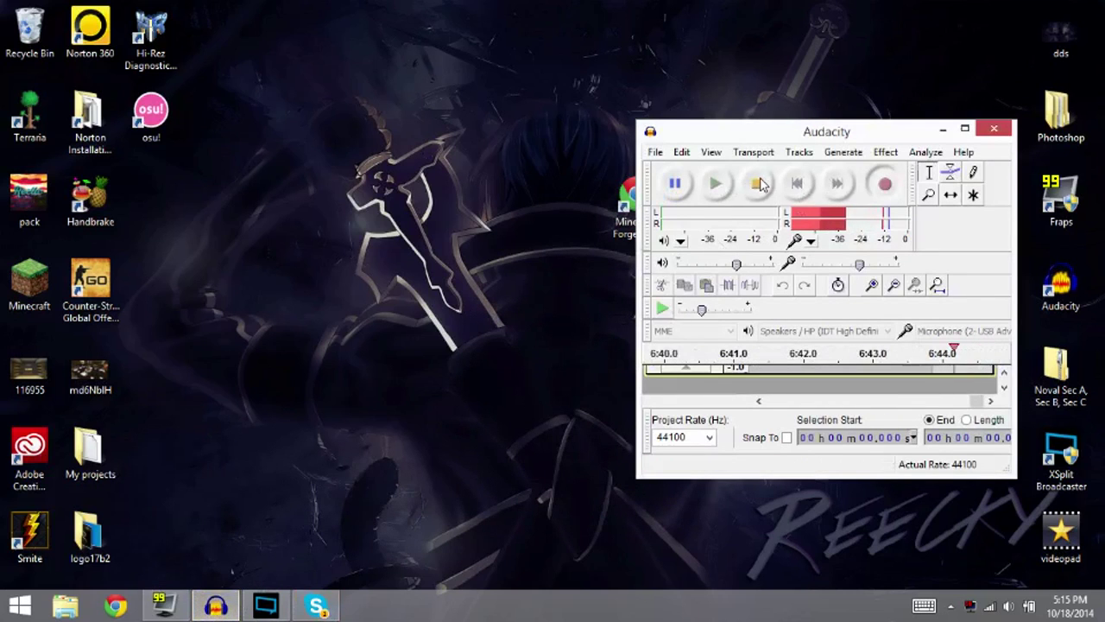